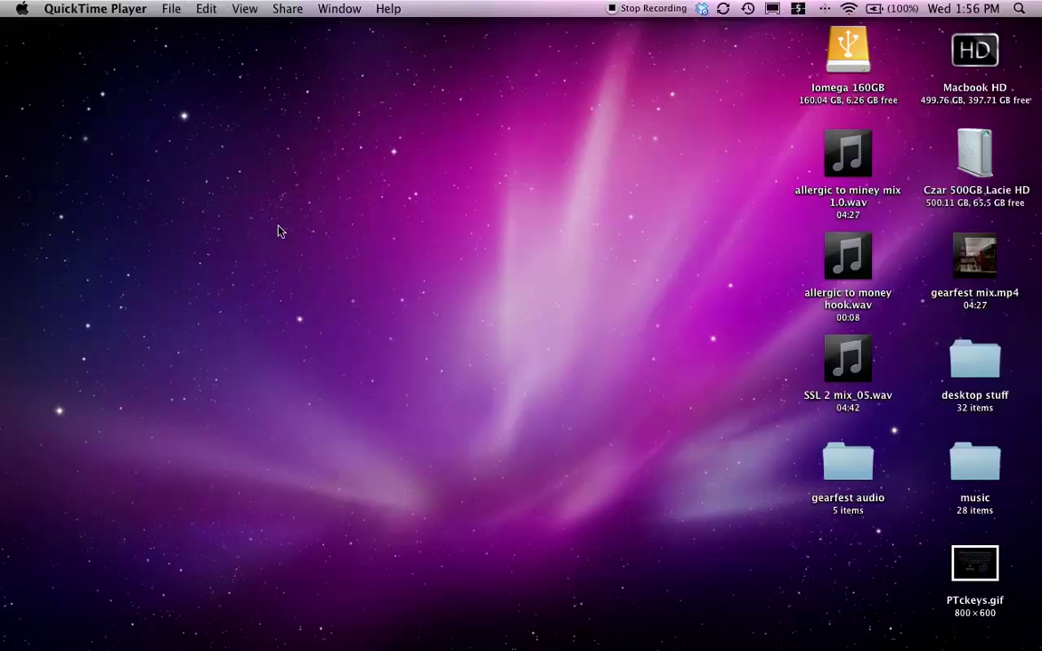
Step: Launch Melodyne editor
{"action": "key", "text": "super+space"}
{"action": "type", "text": "melo"}
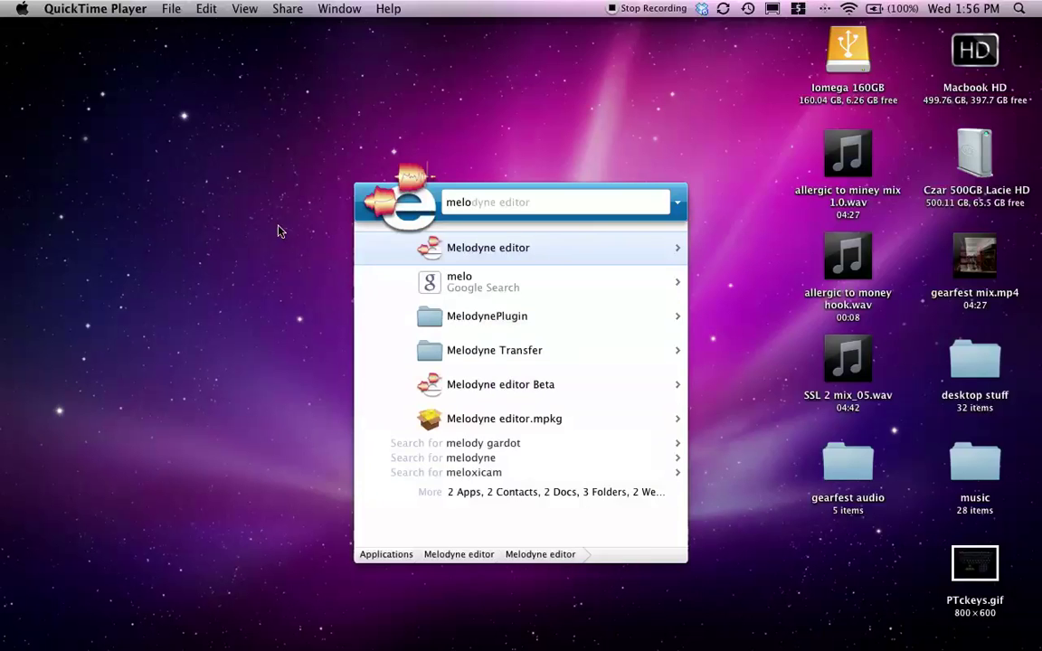
{"action": "key", "text": "Return"}
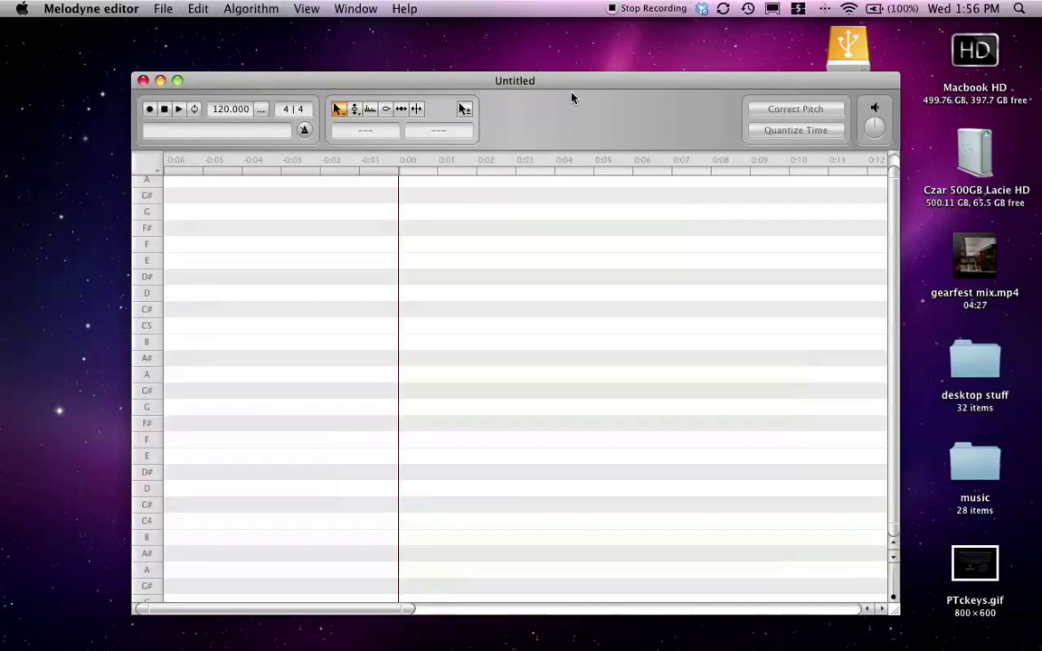
Step: Load the audio file SSL 2 mix_05.wav from the desktop into the empty document
{"action": "left_click_drag", "start_coordinate": [572, 86], "coordinate": [455, 82]}
{"action": "mouse_move", "coordinate": [856, 355]}
{"action": "left_click_drag", "start_coordinate": [856, 355], "coordinate": [143, 276]}
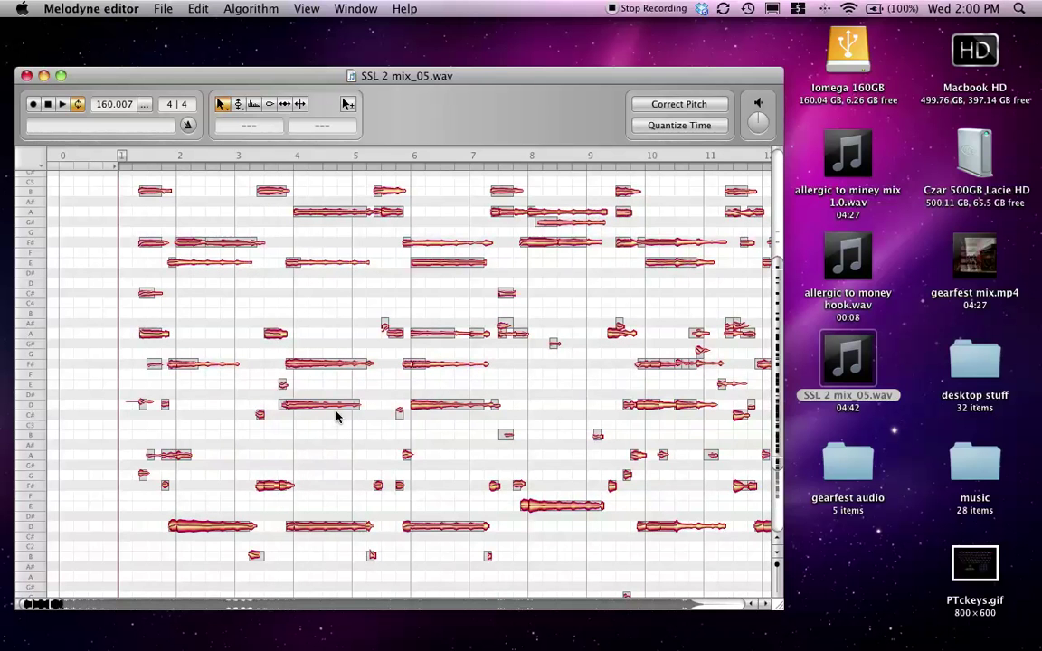
Step: Delete the low notes from A2 downward across bars 1 to 9
{"action": "scroll", "coordinate": [337, 416], "scroll_direction": "up", "scroll_amount": 5}
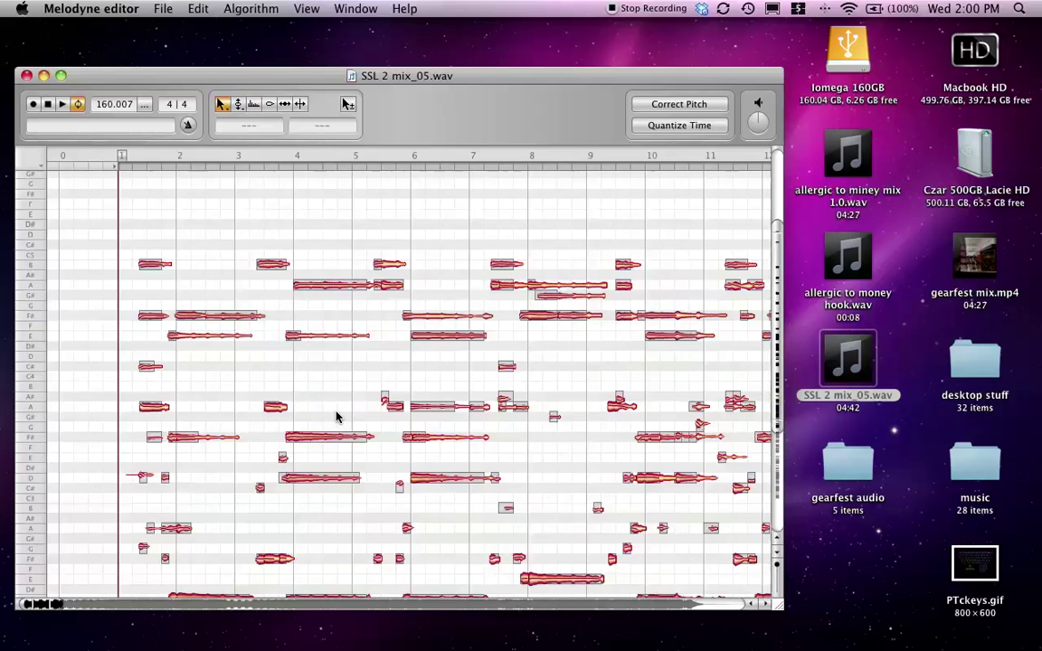
{"action": "scroll", "coordinate": [269, 399], "scroll_direction": "down", "scroll_amount": 8}
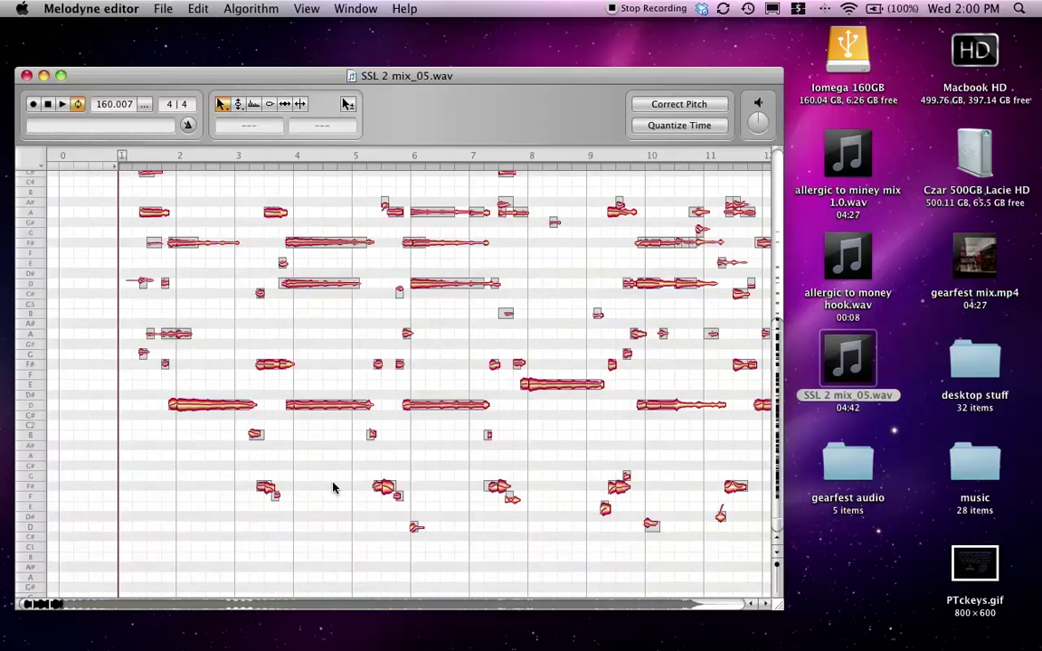
{"action": "scroll", "coordinate": [332, 486], "scroll_direction": "up", "scroll_amount": 2}
{"action": "scroll", "coordinate": [331, 454], "scroll_direction": "up", "scroll_amount": 5}
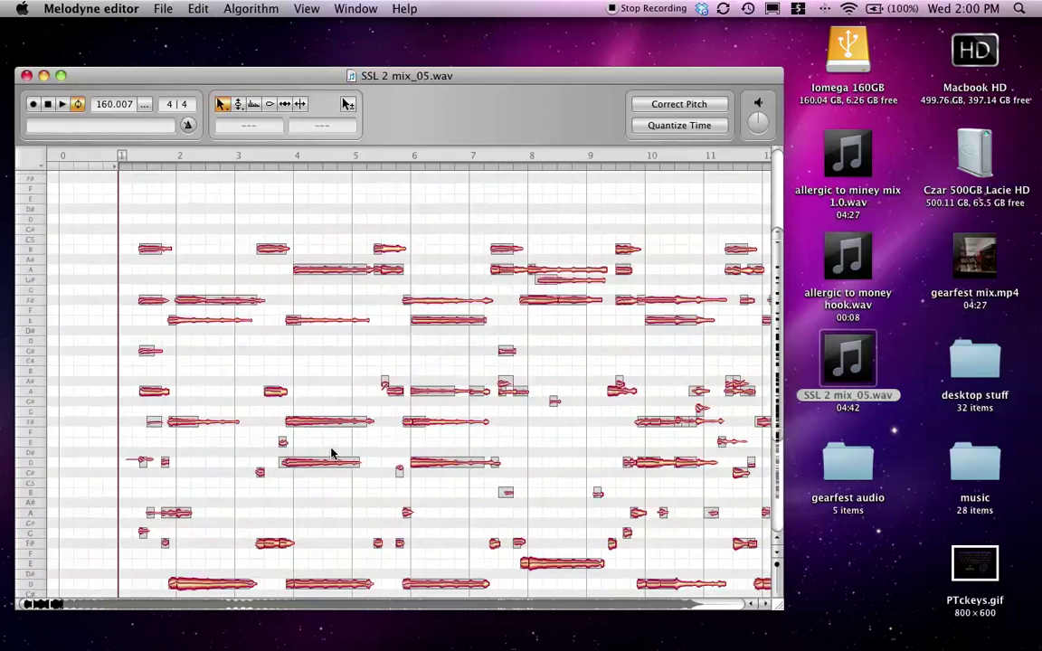
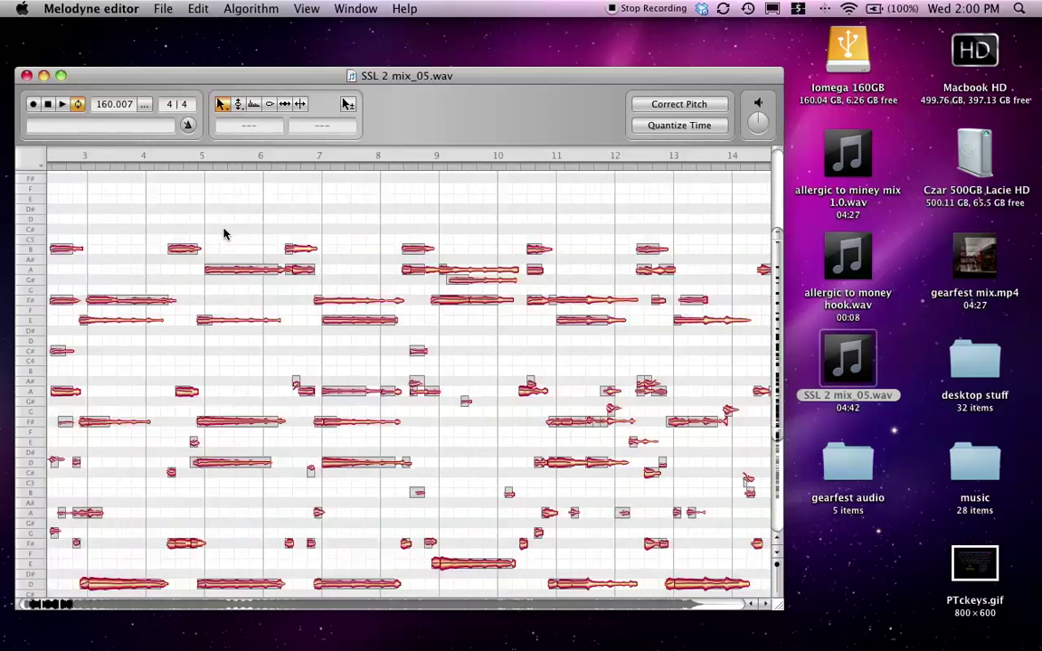
{"action": "scroll", "coordinate": [307, 302], "scroll_direction": "down", "scroll_amount": 10}
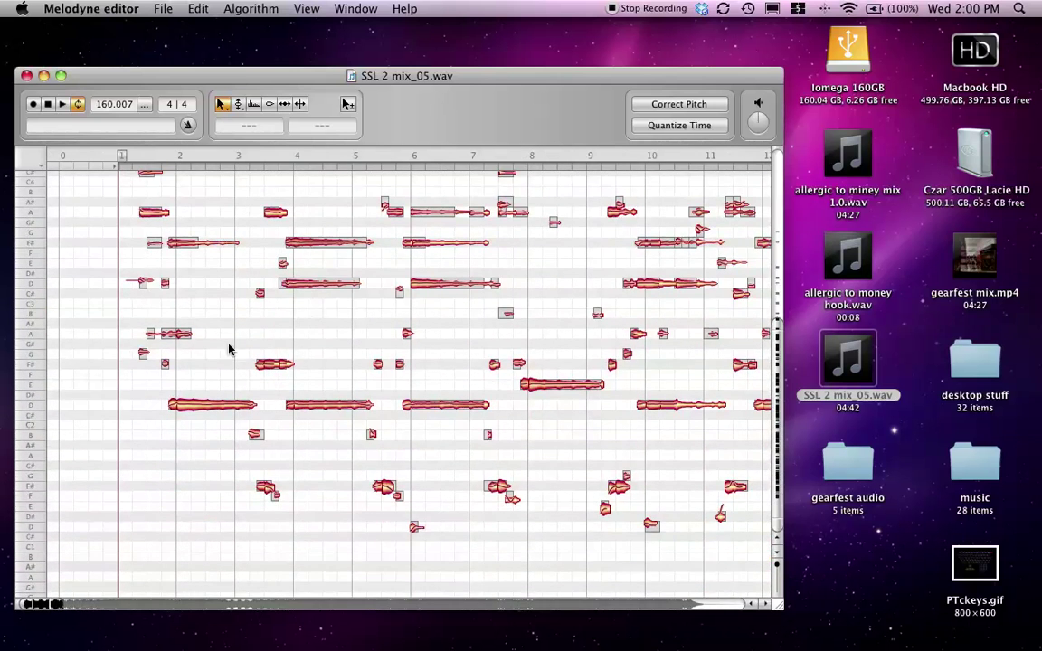
{"action": "left_click_drag", "start_coordinate": [104, 386], "coordinate": [637, 569]}
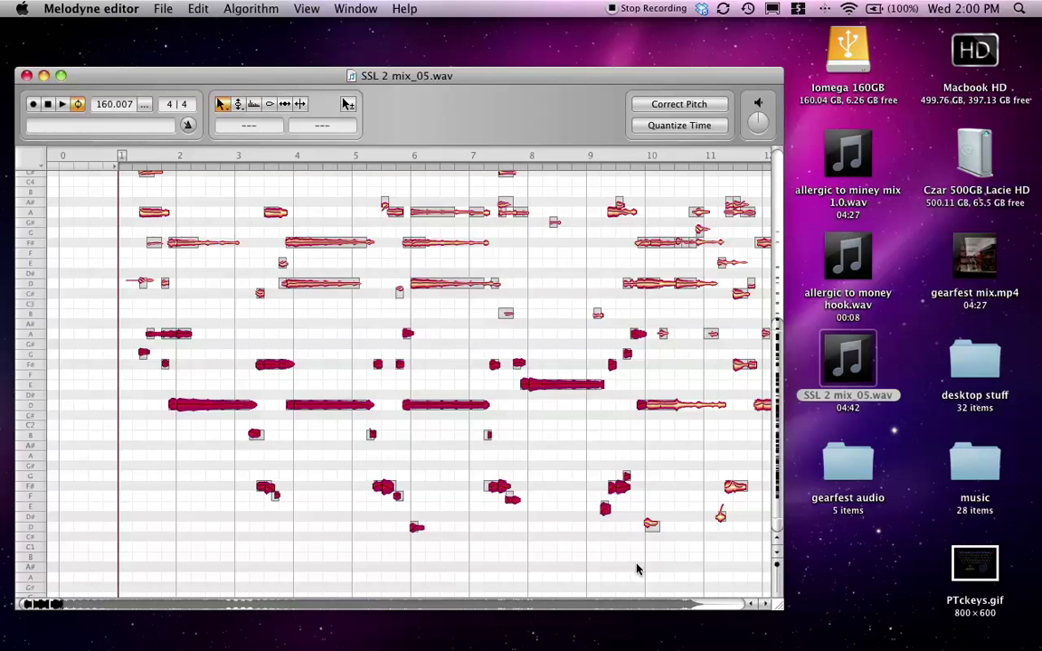
Step: Play the file from bar 1 without its low notes and undo their deletion
{"action": "scroll", "coordinate": [228, 281], "scroll_direction": "up", "scroll_amount": 4}
{"action": "key", "text": "space"}
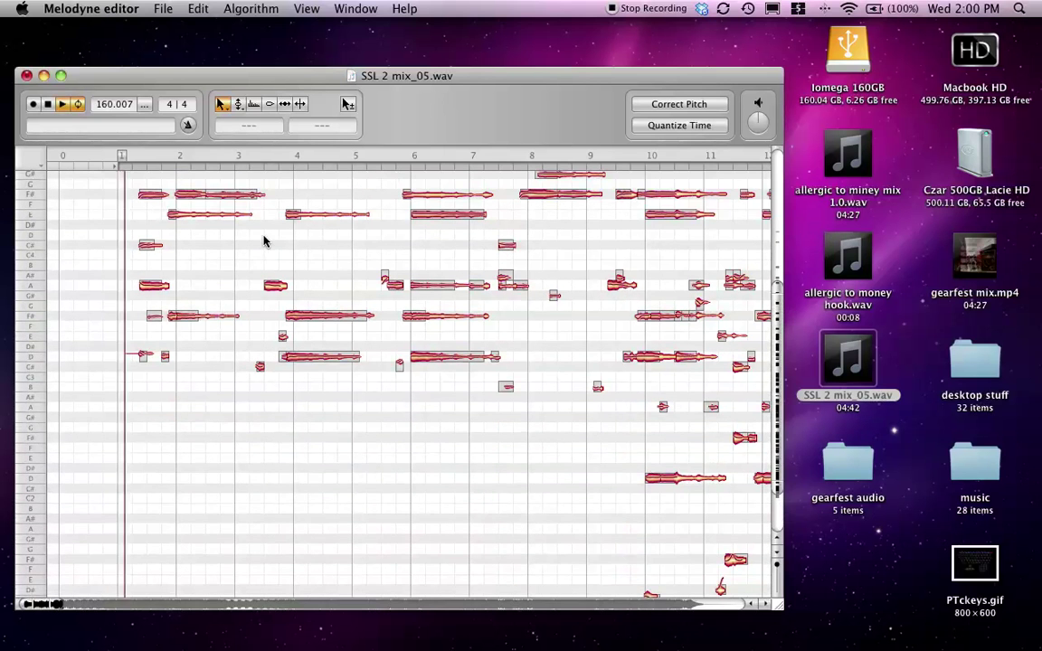
{"action": "scroll", "coordinate": [465, 355], "scroll_direction": "up", "scroll_amount": 2}
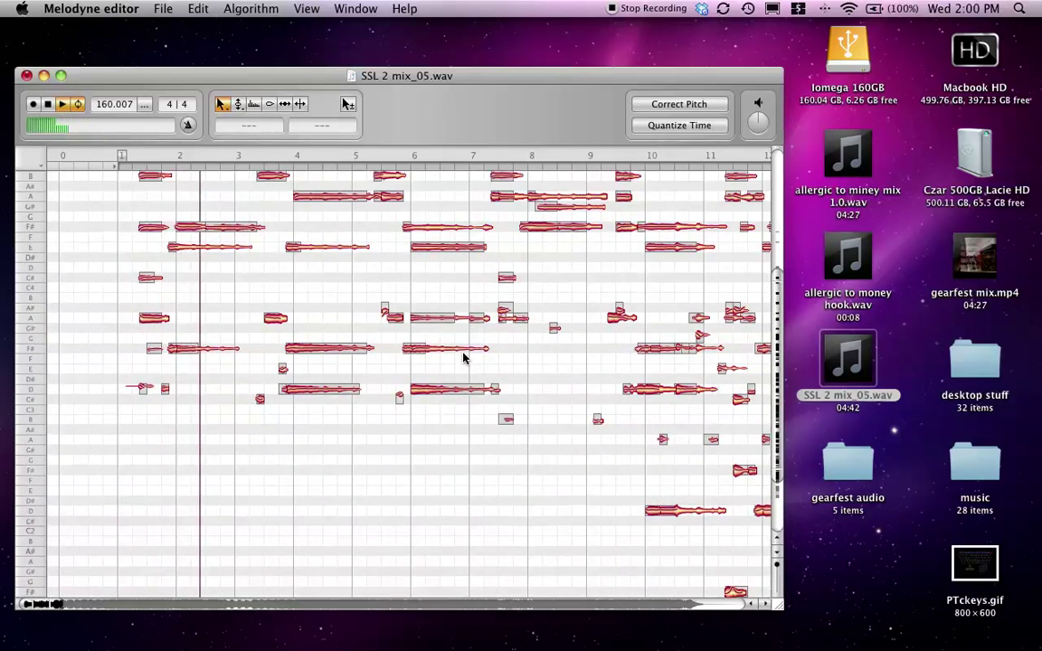
{"action": "scroll", "coordinate": [464, 359], "scroll_direction": "up", "scroll_amount": 1}
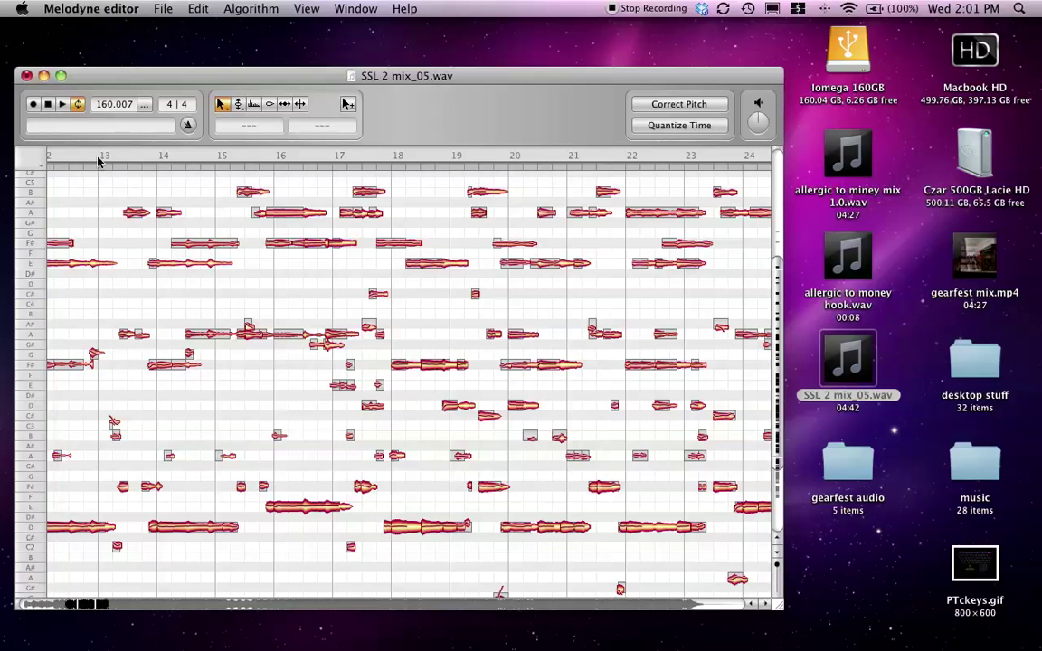
{"action": "left_click_drag", "start_coordinate": [486, 604], "coordinate": [2, 607]}
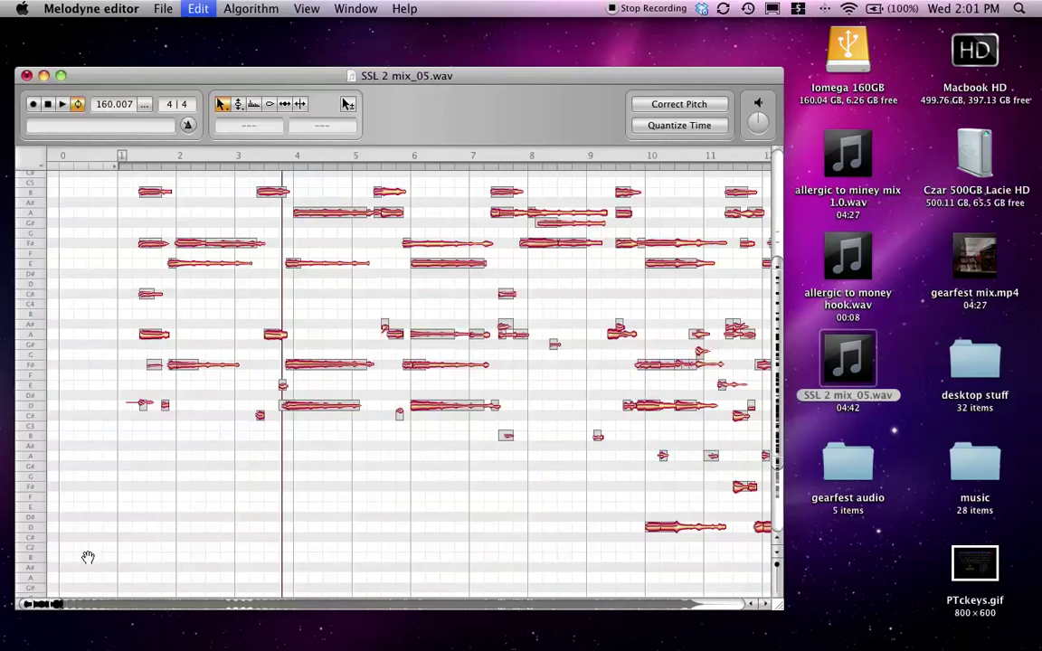
Step: Delete all the upper notes from B2 upward across bars 1 to 9
{"action": "scroll", "coordinate": [289, 421], "scroll_direction": "up", "scroll_amount": 3}
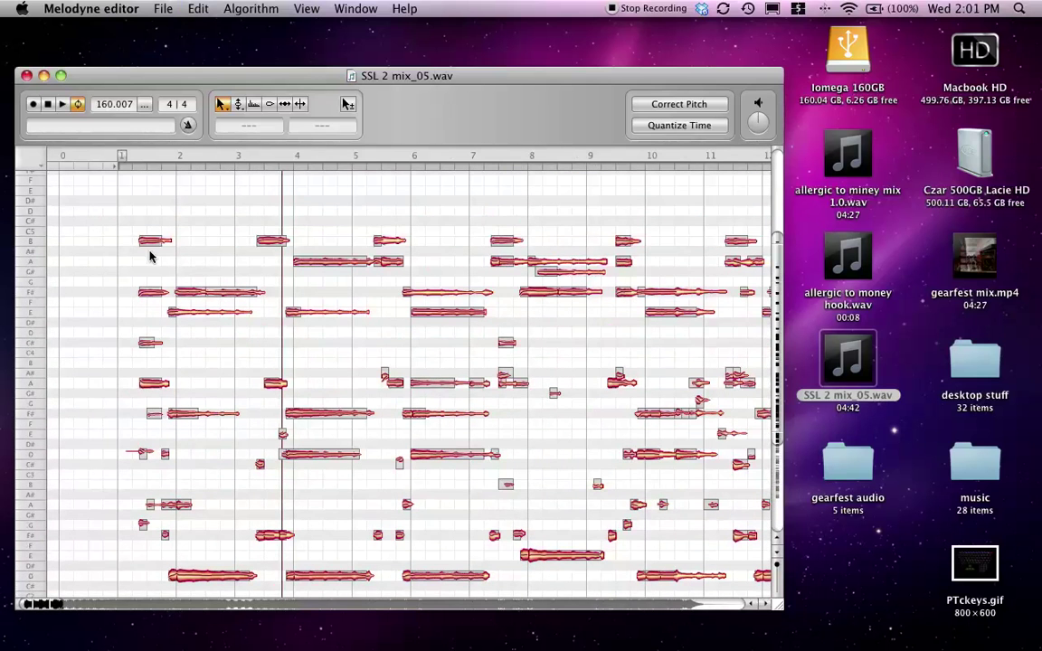
{"action": "left_click_drag", "start_coordinate": [138, 389], "coordinate": [600, 490]}
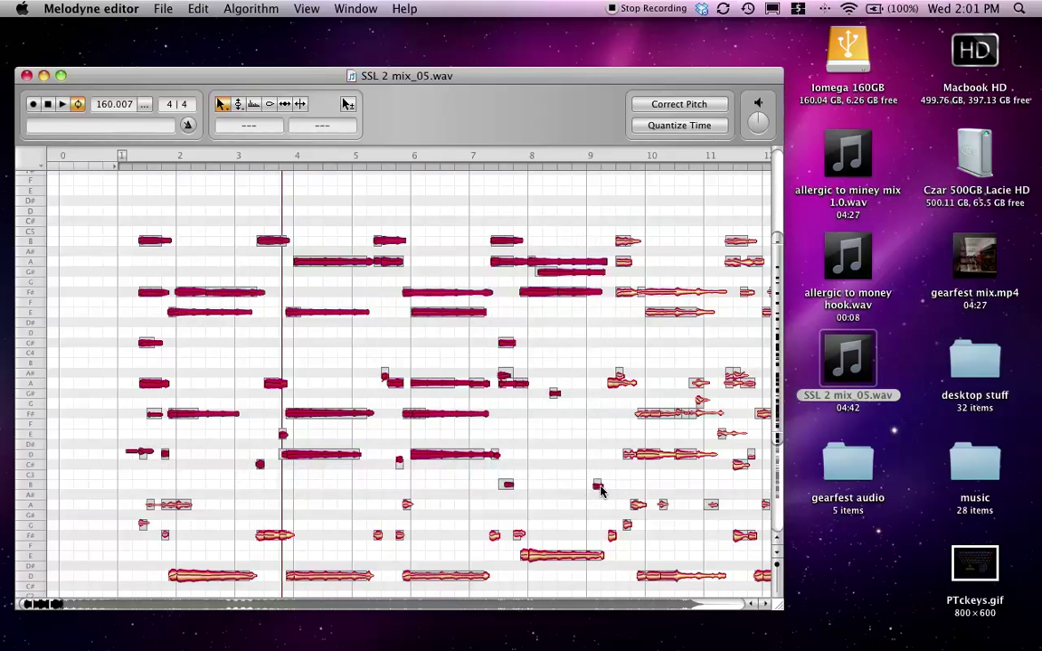
{"action": "key", "text": "Delete"}
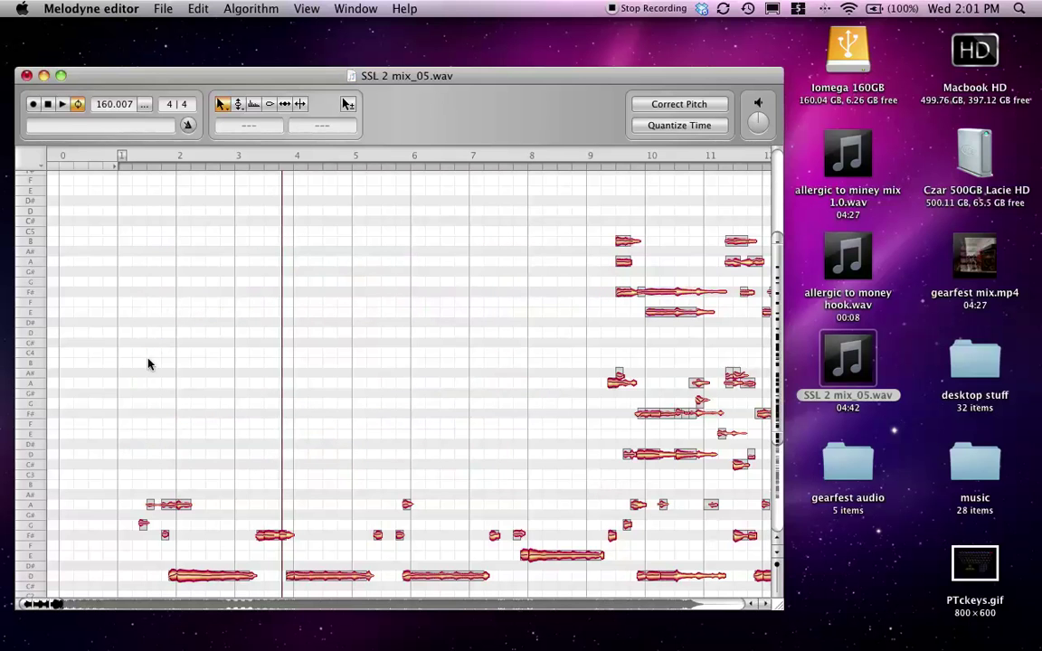
Step: Play the remaining low notes from bar 1 and undo the deletion of the upper notes
{"action": "left_click", "coordinate": [119, 156]}
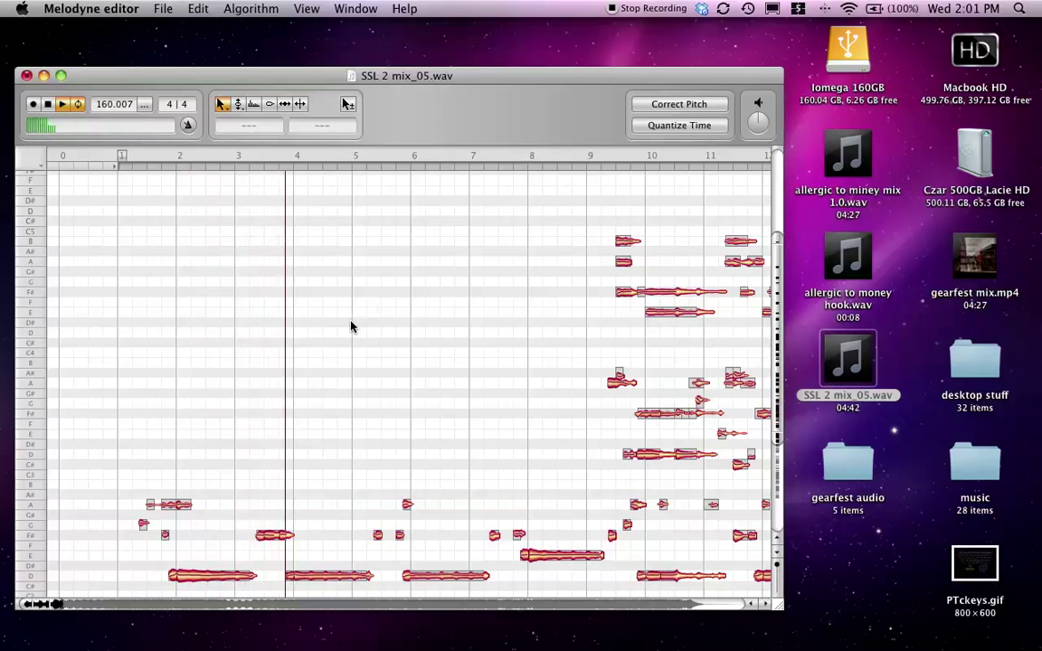
{"action": "scroll", "coordinate": [469, 353], "scroll_direction": "down", "scroll_amount": 2}
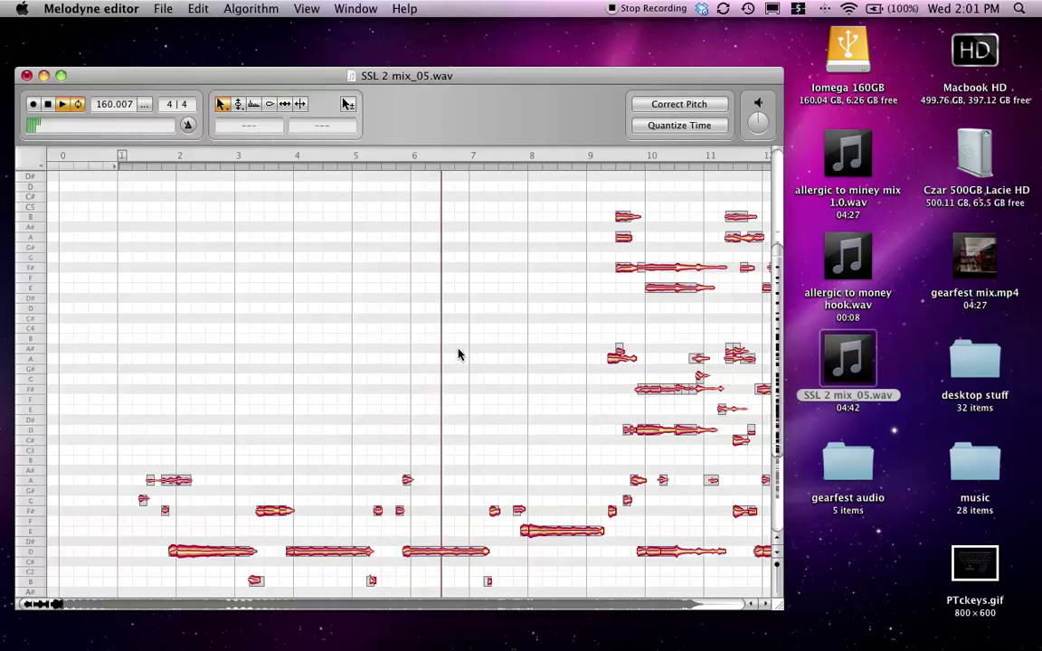
{"action": "scroll", "coordinate": [449, 354], "scroll_direction": "up", "scroll_amount": 1}
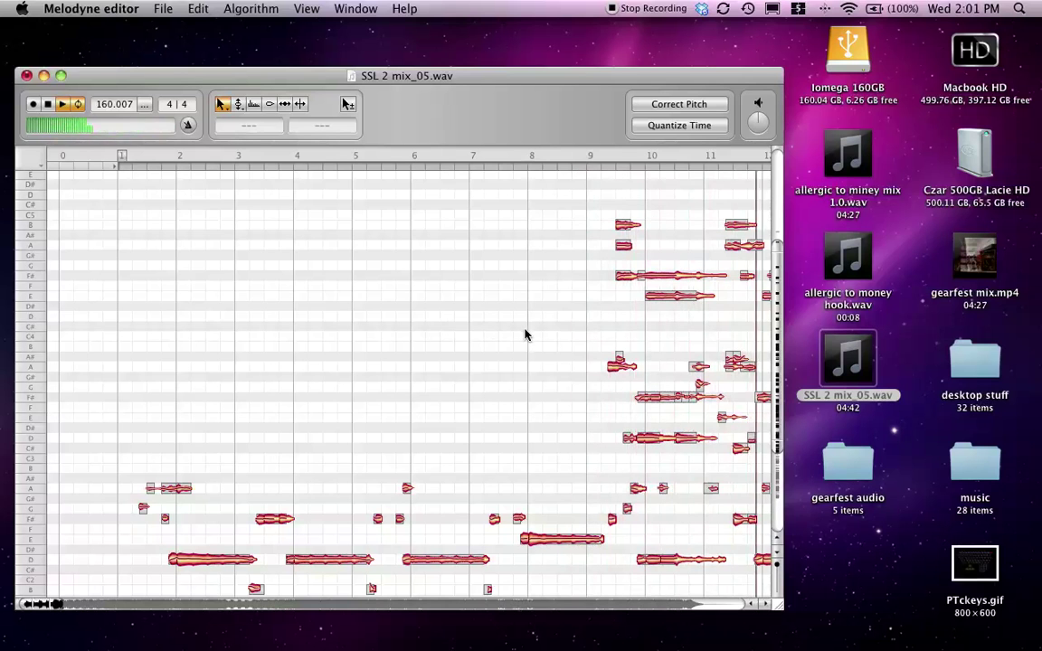
{"action": "left_click", "coordinate": [47, 106]}
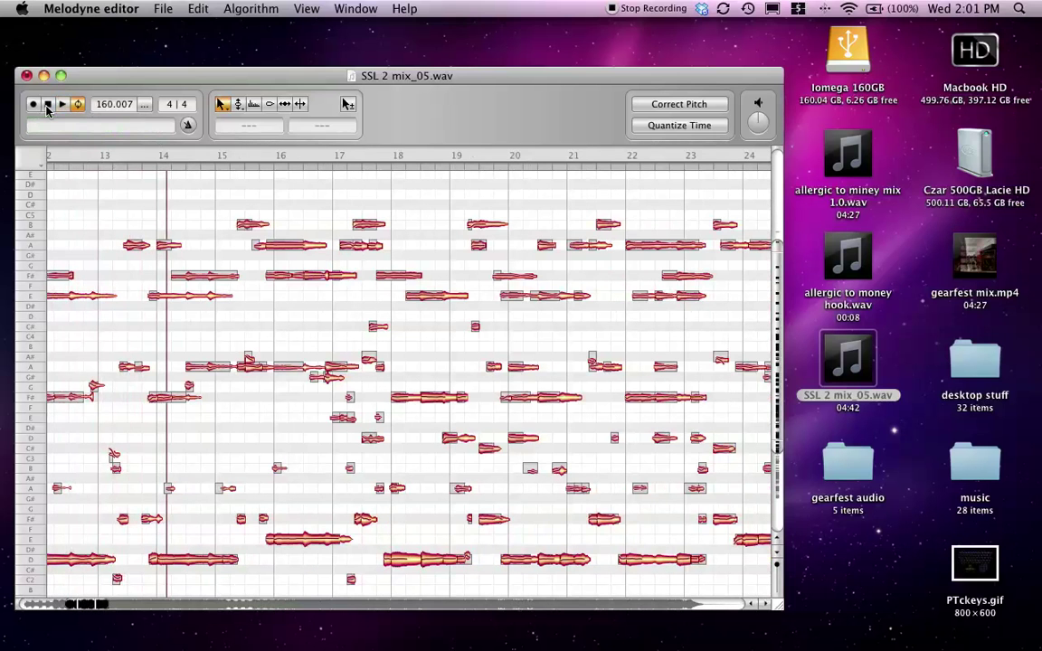
{"action": "scroll", "coordinate": [348, 272], "scroll_direction": "left", "scroll_amount": 15}
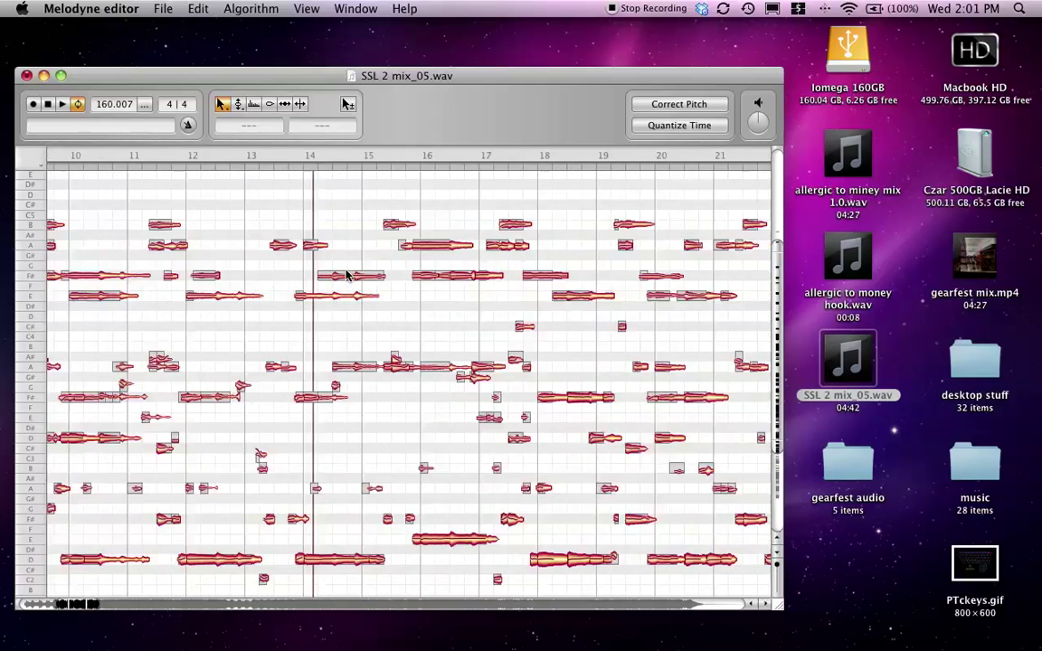
{"action": "scroll", "coordinate": [344, 275], "scroll_direction": "left", "scroll_amount": 3}
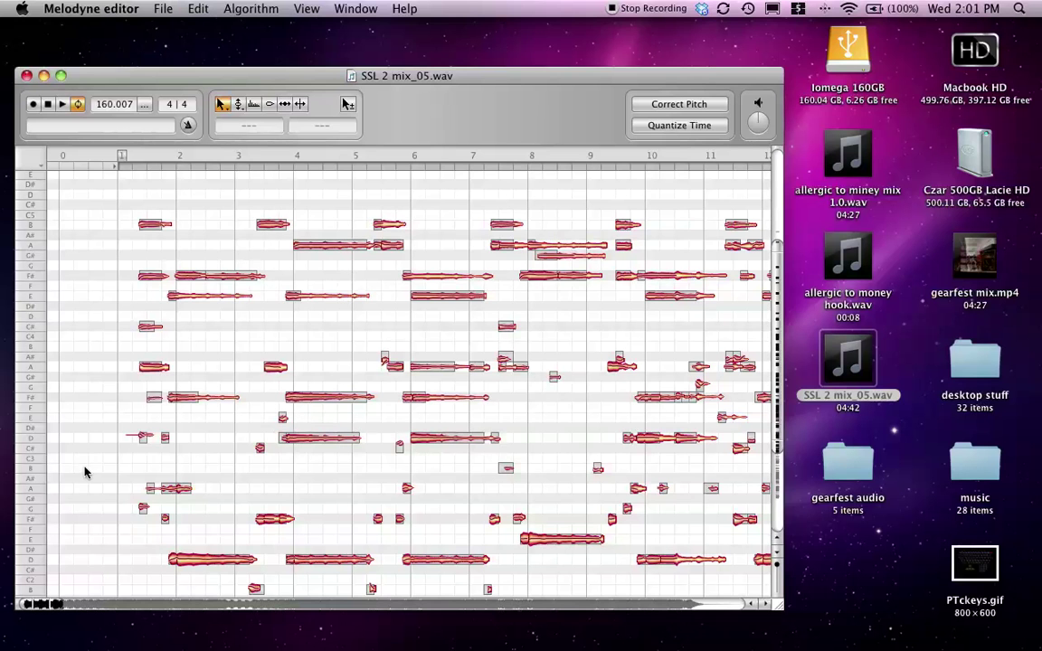
Step: Delete the notes from D3 downward across bars 1 to 9
{"action": "left_click_drag", "start_coordinate": [133, 507], "coordinate": [604, 591]}
{"action": "left_click", "coordinate": [604, 591]}
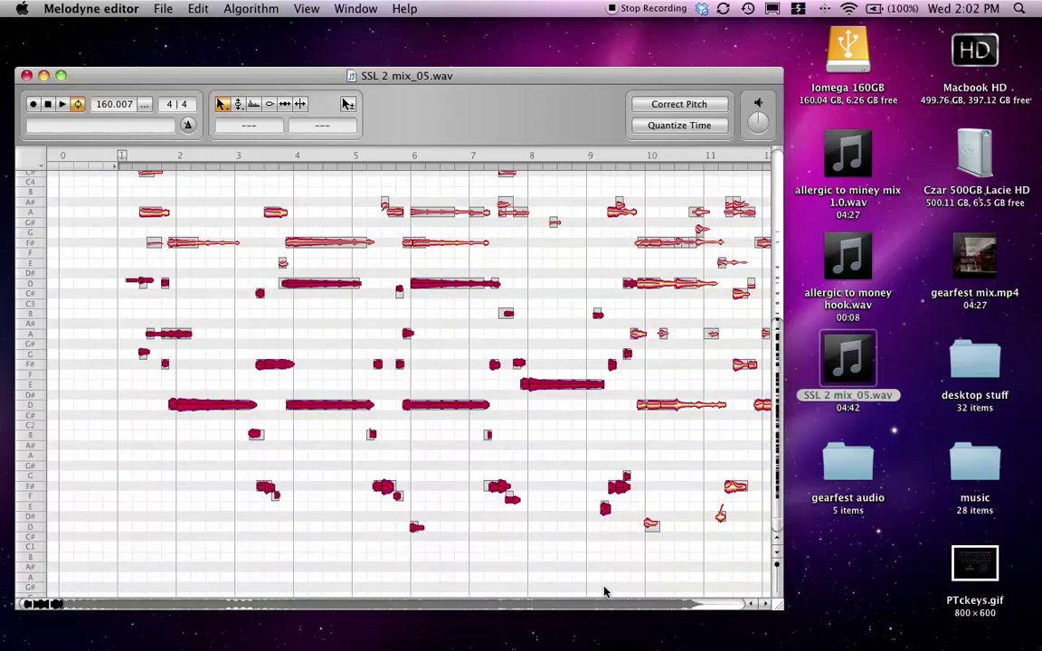
{"action": "scroll", "coordinate": [312, 293], "scroll_direction": "up", "scroll_amount": 5}
{"action": "scroll", "coordinate": [301, 286], "scroll_direction": "up", "scroll_amount": 8}
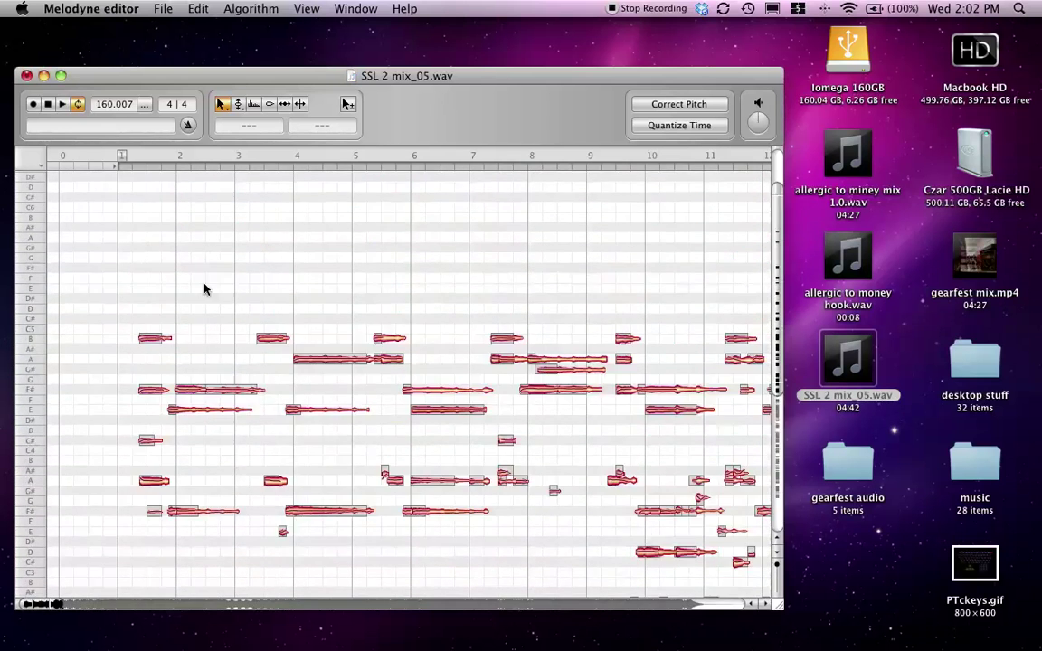
Step: Transpose the remaining notes in bars 1 to 9 up six semitones and play back the result
{"action": "left_click_drag", "start_coordinate": [123, 322], "coordinate": [565, 559]}
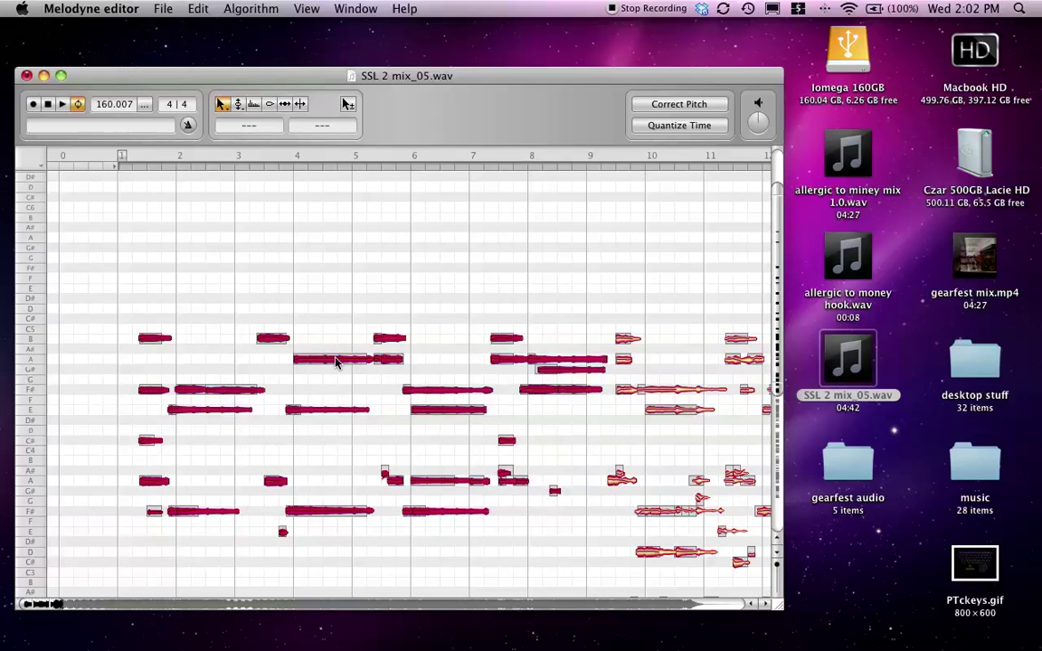
{"action": "left_click_drag", "start_coordinate": [334, 362], "coordinate": [330, 303]}
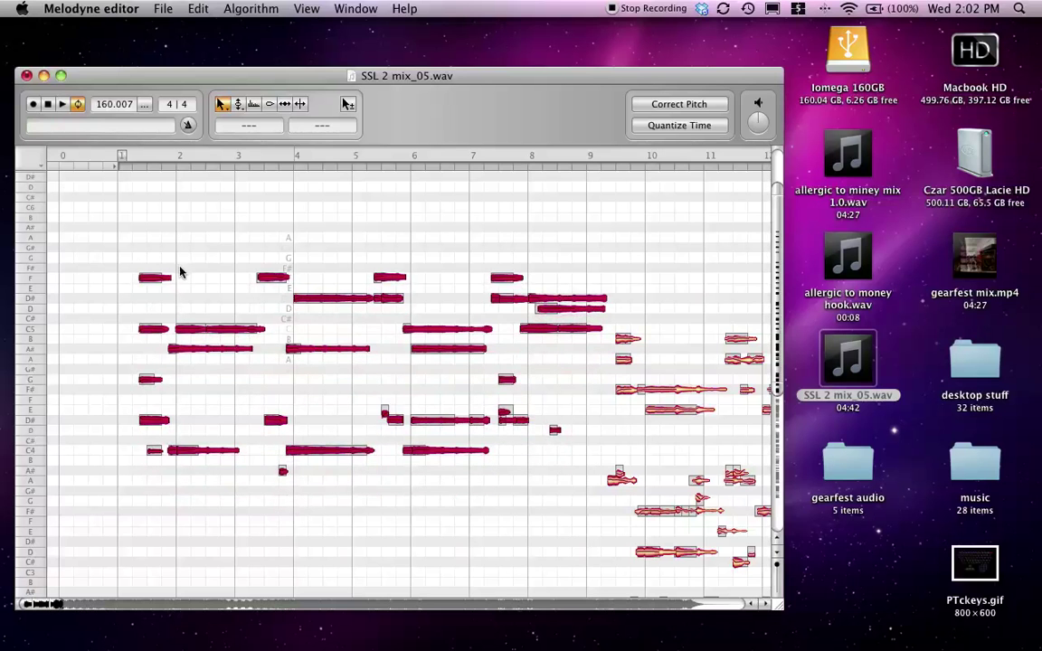
{"action": "left_click", "coordinate": [61, 105]}
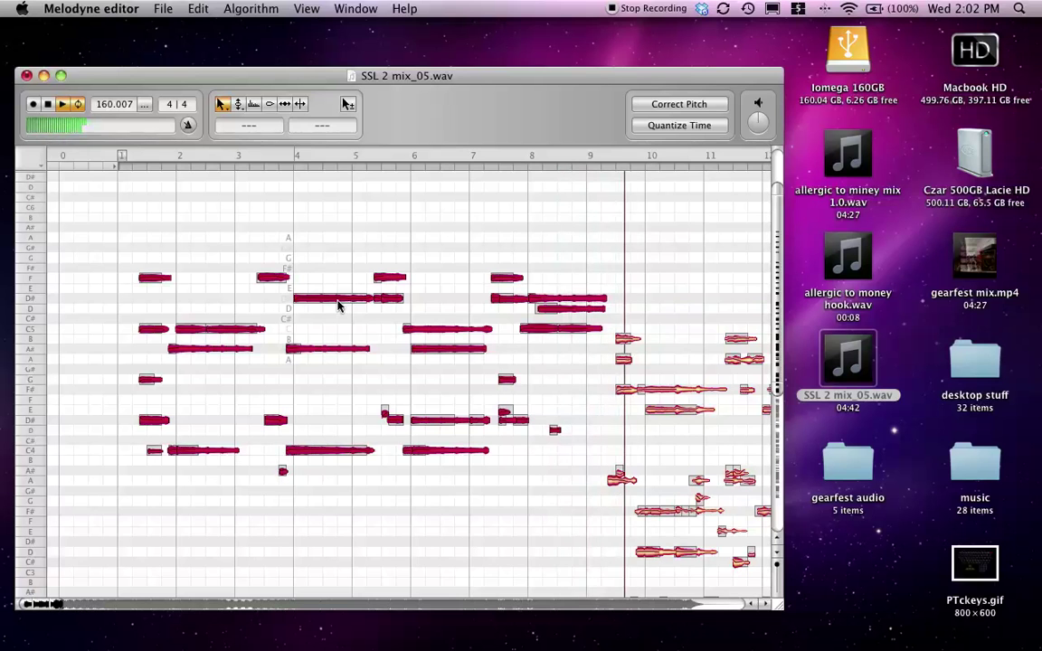
{"action": "scroll", "coordinate": [481, 342], "scroll_direction": "down", "scroll_amount": 2}
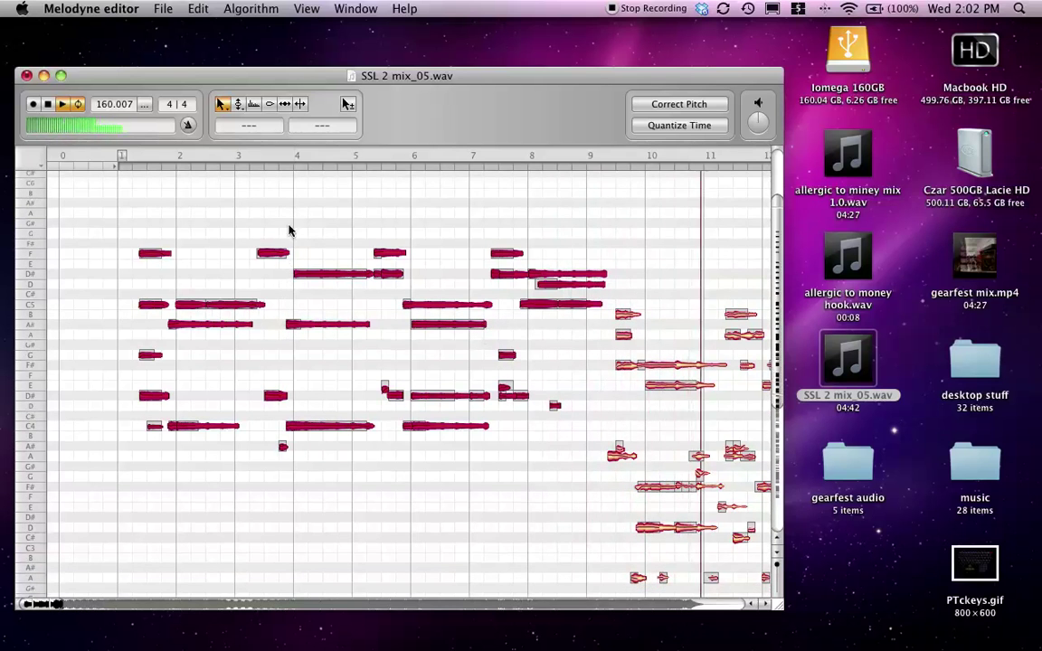
{"action": "left_click", "coordinate": [48, 105]}
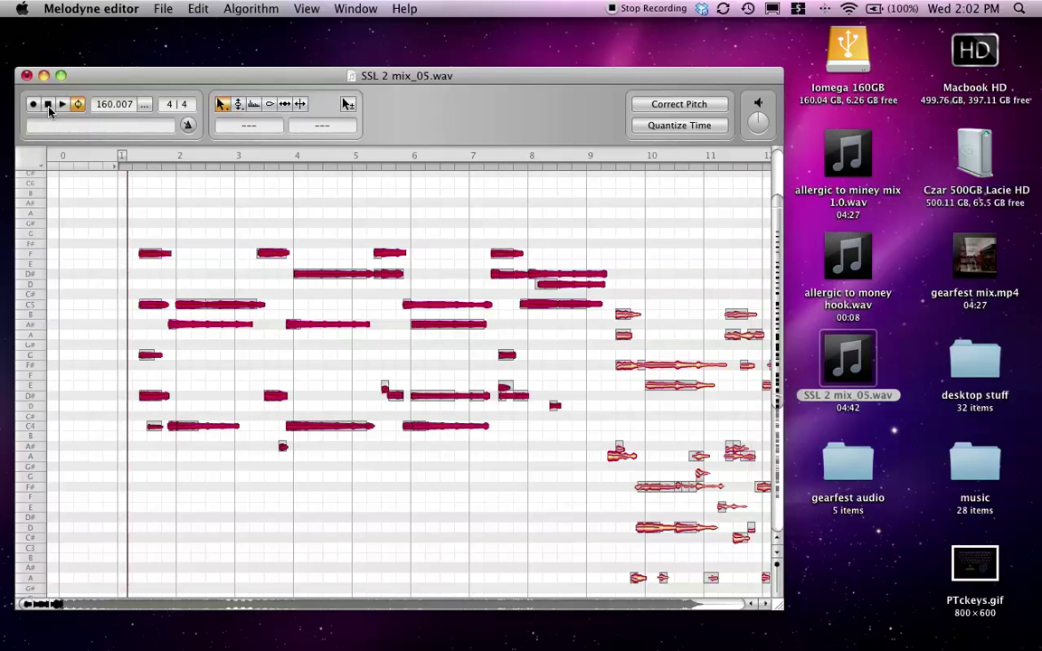
{"action": "left_click", "coordinate": [486, 482]}
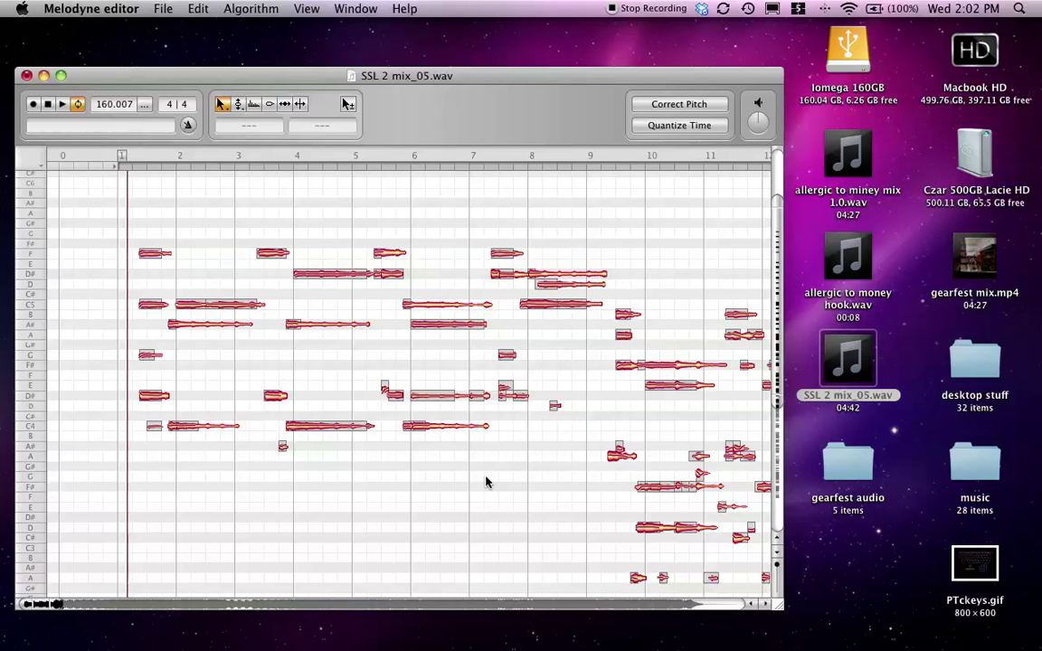
{"action": "scroll", "coordinate": [486, 482], "scroll_direction": "up", "scroll_amount": 3}
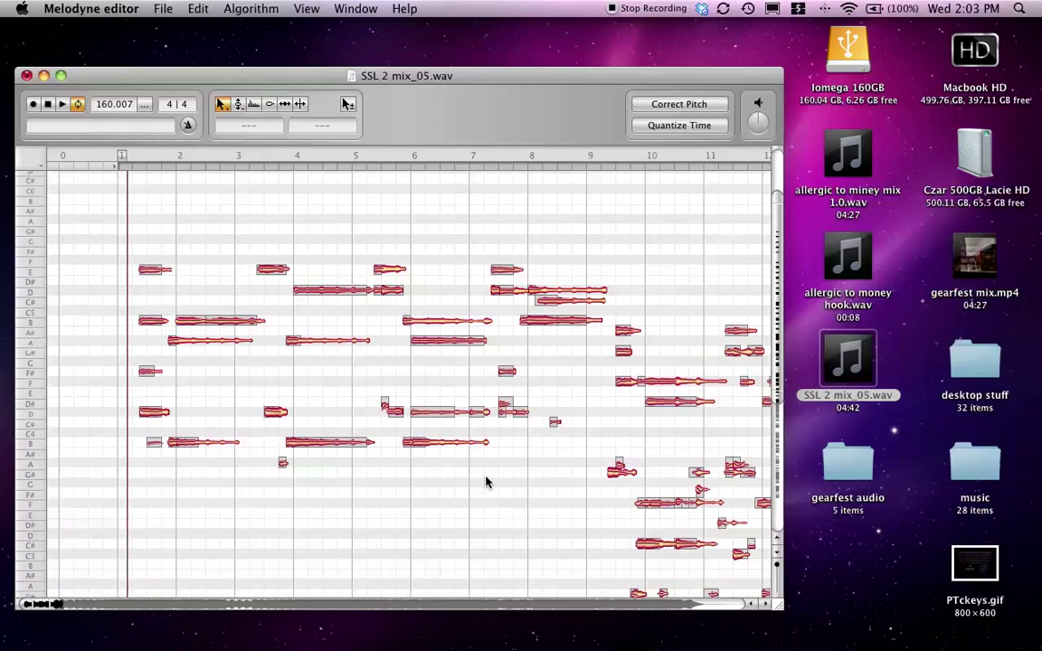